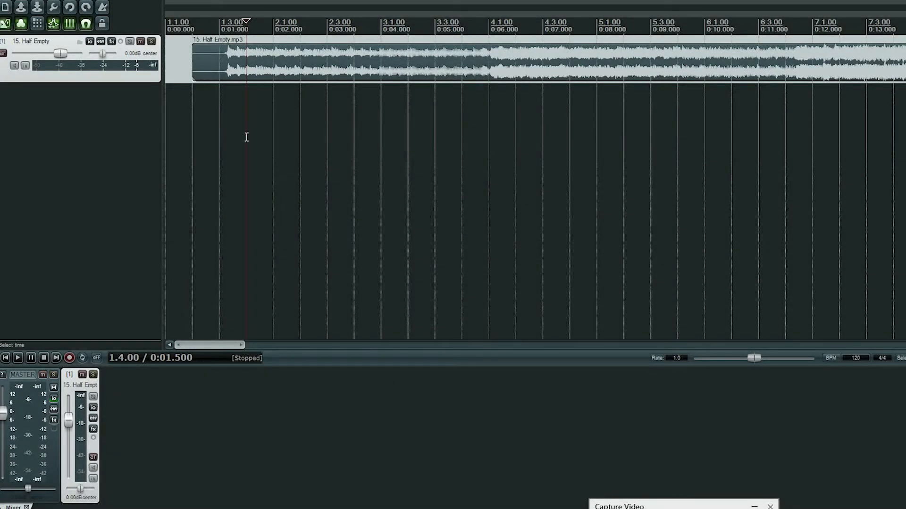
Review the audio device preferences, including the ASIO driver, input range and output range, and accept them.
{"action": "left_click", "coordinate": [131, 0]}
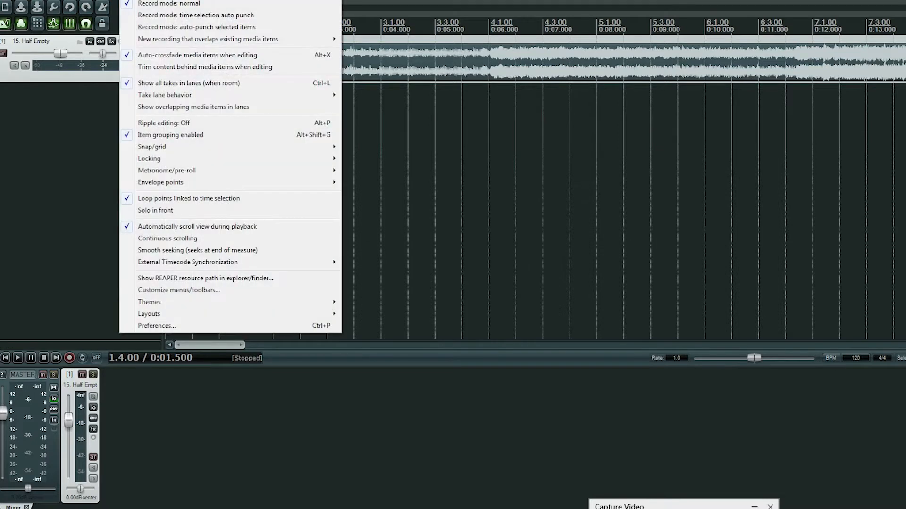
{"action": "left_click", "coordinate": [163, 326]}
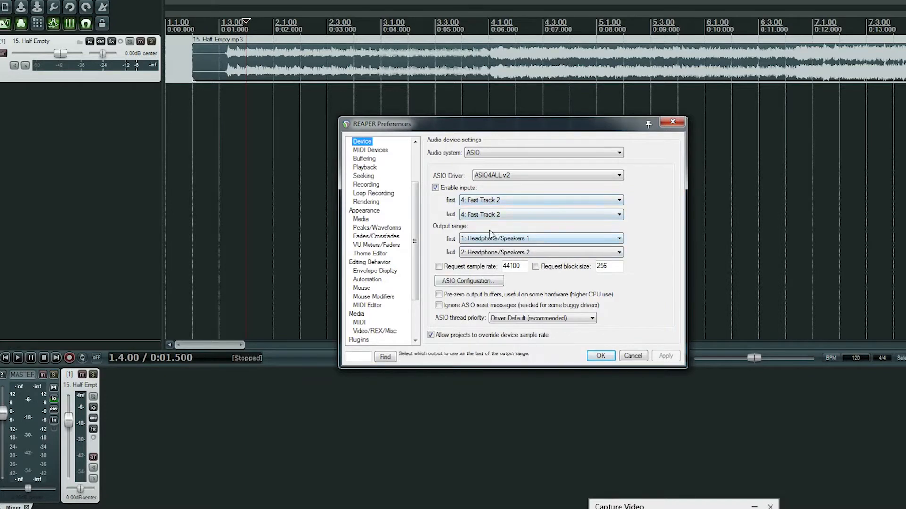
{"action": "left_click", "coordinate": [600, 355]}
Insert a new track below the Half Empty track, arm it for recording and turn on its input monitoring.
{"action": "right_click", "coordinate": [85, 102]}
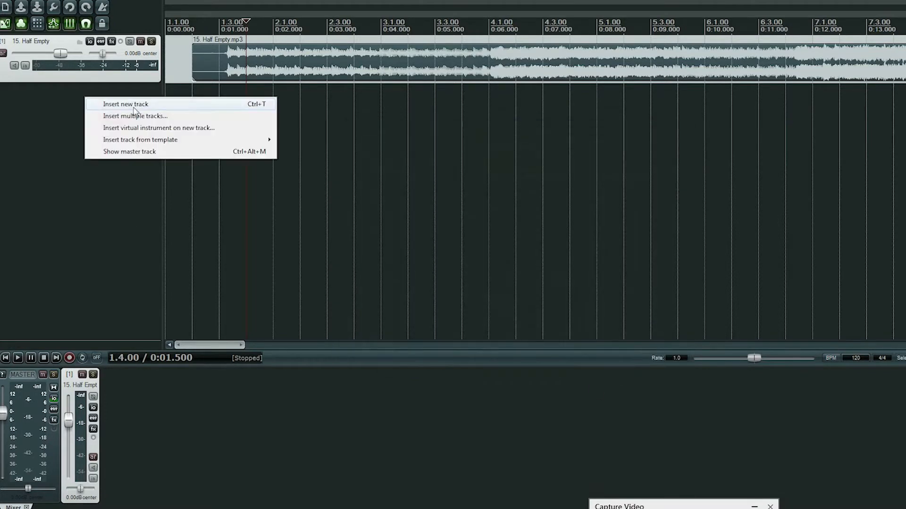
{"action": "left_click", "coordinate": [113, 101]}
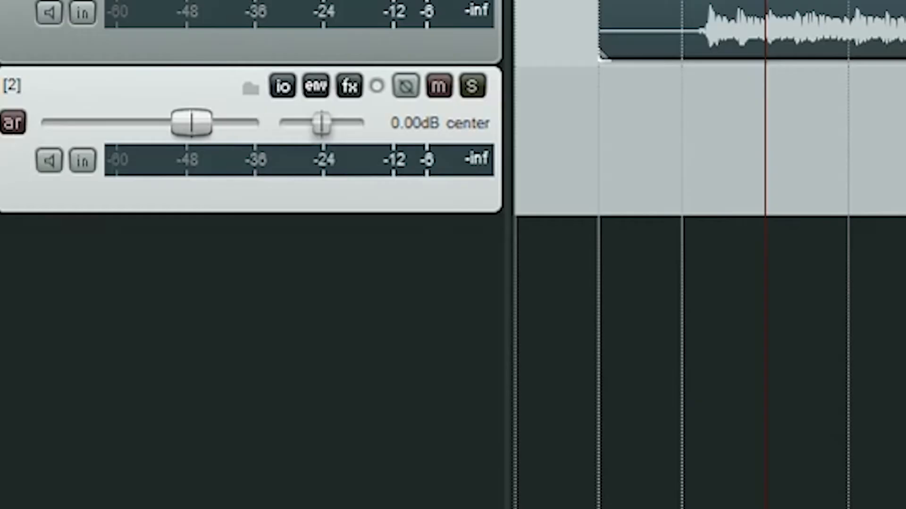
{"action": "left_click", "coordinate": [2, 101]}
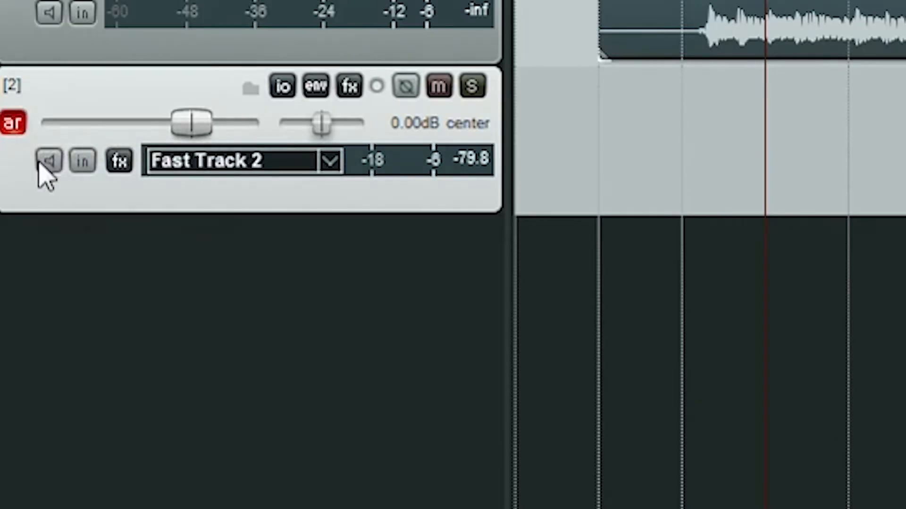
{"action": "left_click", "coordinate": [41, 163]}
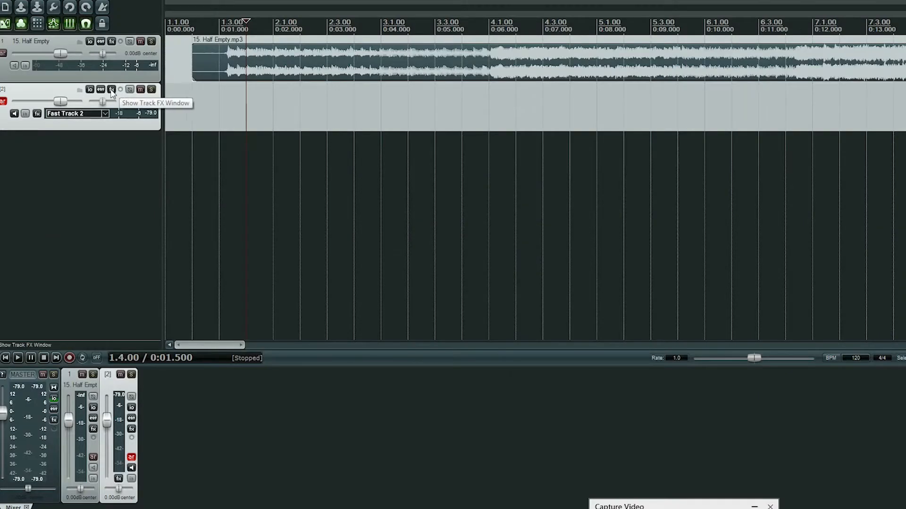
Add the Tube Screamer and JCM900 plug-ins to track 2 and raise the Tube Screamer's Gain and Tone.
{"action": "left_click", "coordinate": [112, 90]}
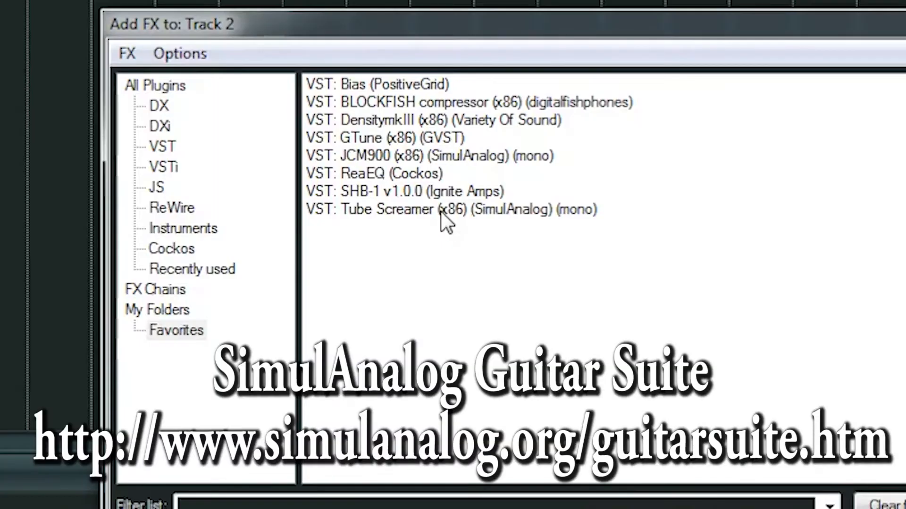
{"action": "left_click", "coordinate": [556, 247]}
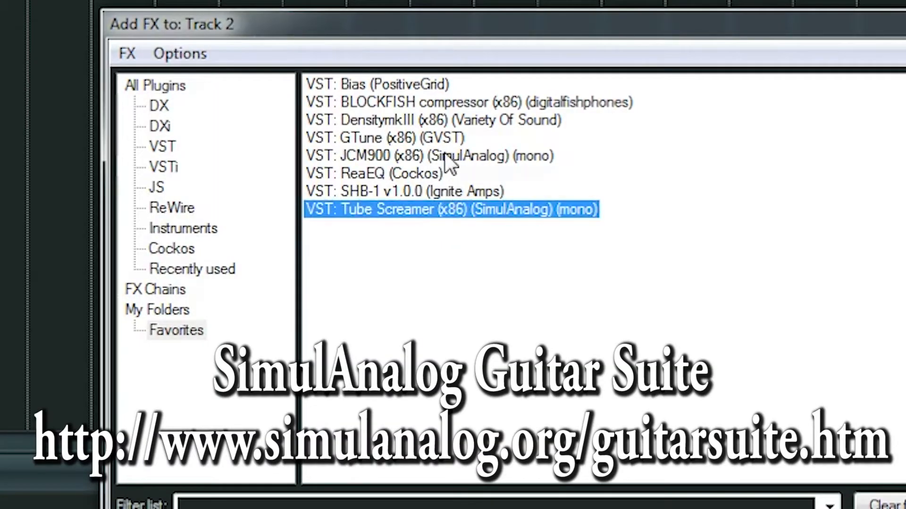
{"action": "left_click", "coordinate": [460, 156], "text": "ctrl"}
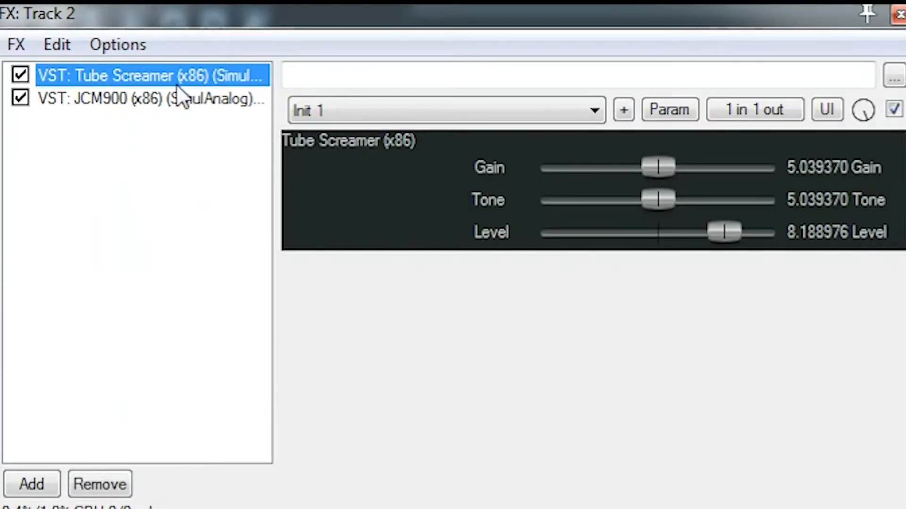
{"action": "left_click_drag", "start_coordinate": [655, 167], "coordinate": [684, 160]}
{"action": "left_click_drag", "start_coordinate": [658, 199], "coordinate": [714, 200]}
Set the JCM900 to Ch B with Drive ChB at about 6.4 and Presence at about 6.9, raise Mid and lower High slightly.
{"action": "left_click", "coordinate": [137, 100]}
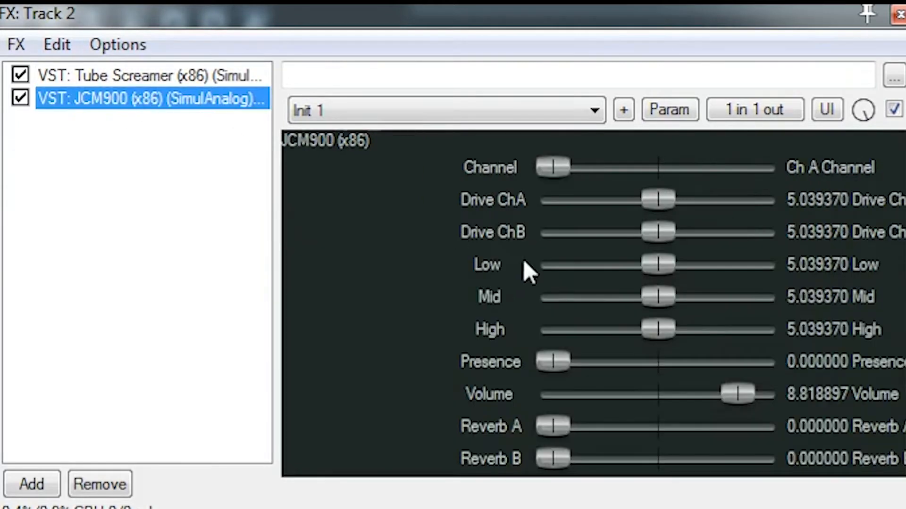
{"action": "left_click_drag", "start_coordinate": [548, 169], "coordinate": [714, 166]}
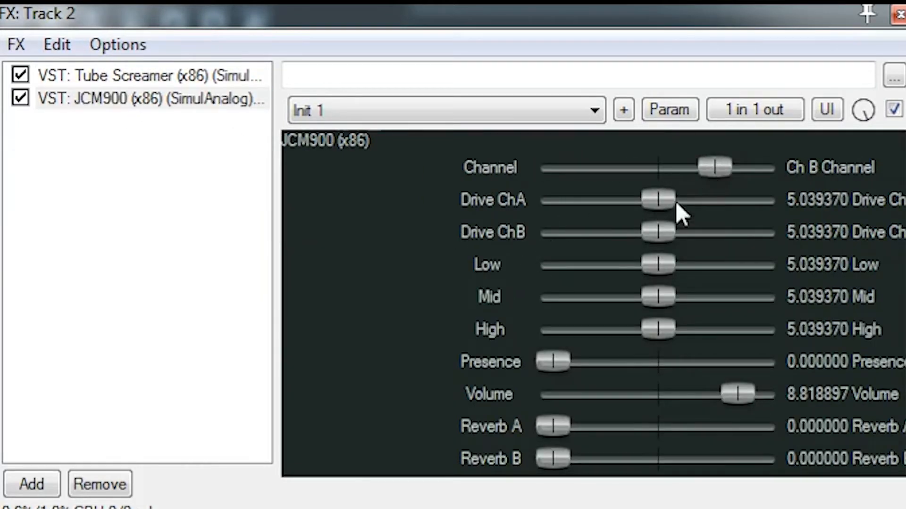
{"action": "left_click_drag", "start_coordinate": [654, 239], "coordinate": [683, 232]}
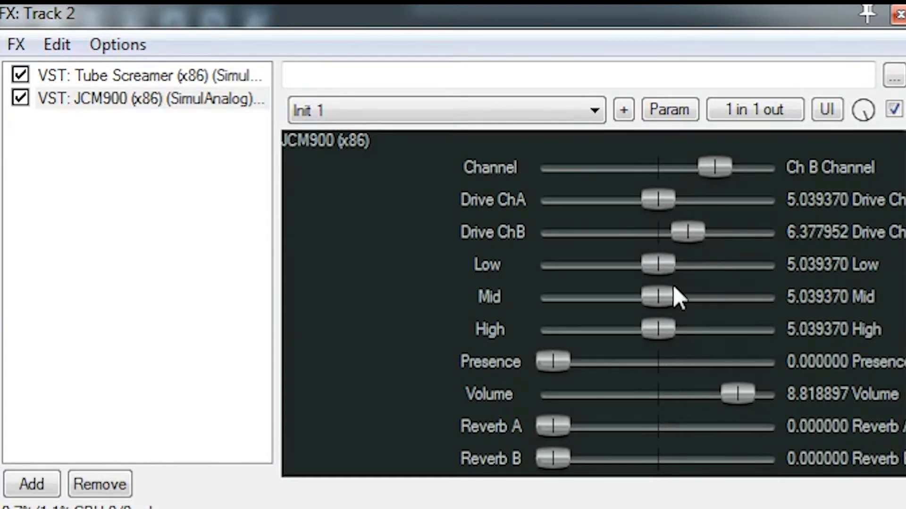
{"action": "left_click_drag", "start_coordinate": [550, 367], "coordinate": [710, 366]}
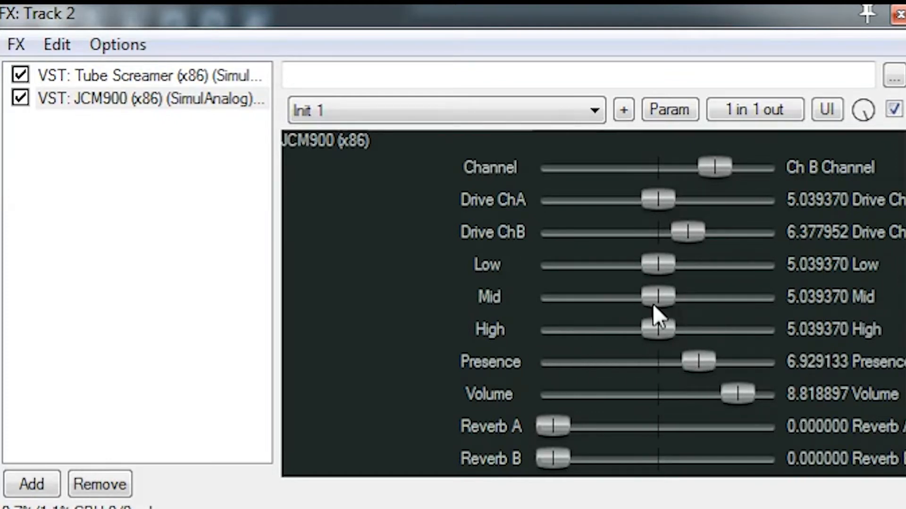
{"action": "left_click_drag", "start_coordinate": [654, 296], "coordinate": [689, 296]}
{"action": "left_click_drag", "start_coordinate": [662, 339], "coordinate": [631, 327]}
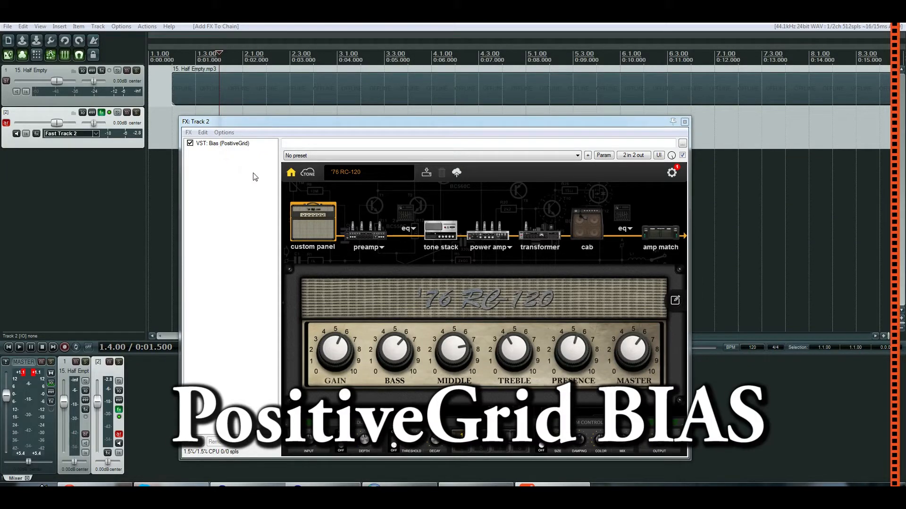
Load the Strong and Smart amp from the Custom category in the Bias plug-in on track 2.
{"action": "left_click", "coordinate": [348, 174]}
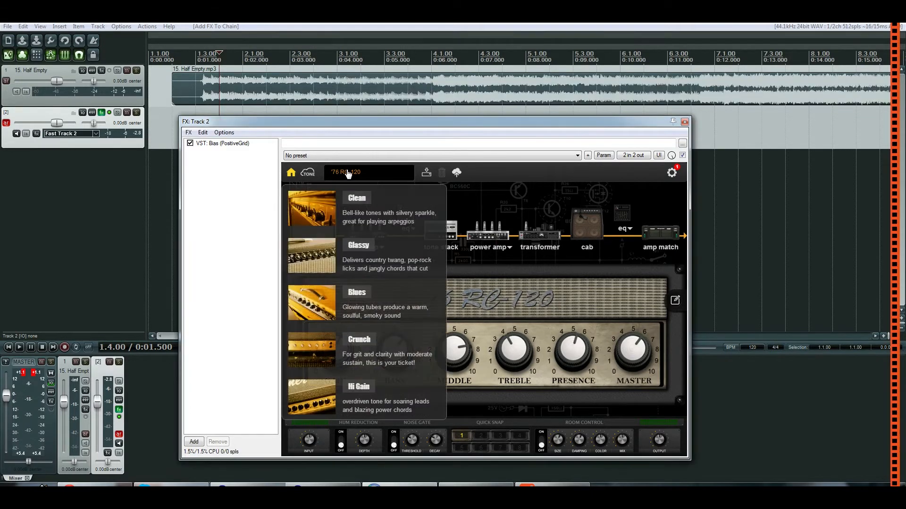
{"action": "mouse_move", "coordinate": [340, 281]}
{"action": "scroll", "coordinate": [339, 281], "scroll_direction": "down", "scroll_amount": 5}
{"action": "mouse_move", "coordinate": [356, 392]}
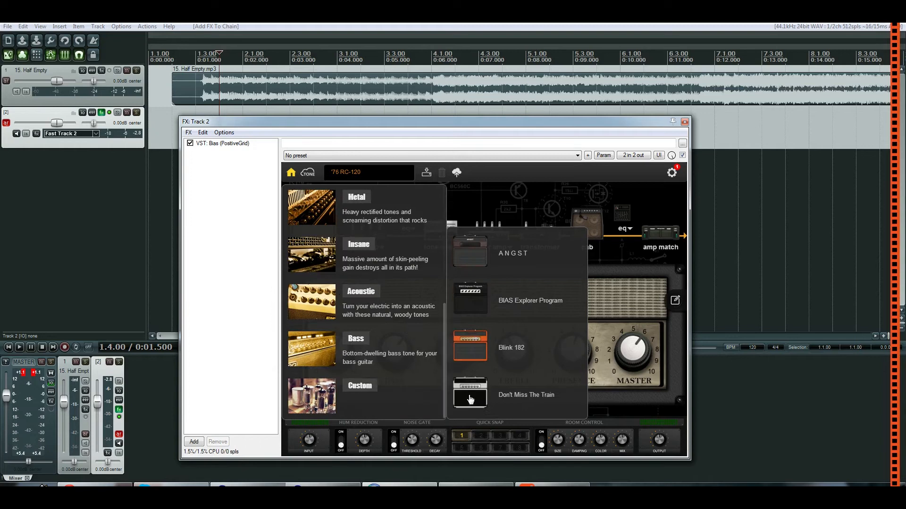
{"action": "scroll", "coordinate": [507, 363], "scroll_direction": "down", "scroll_amount": 4}
{"action": "scroll", "coordinate": [508, 341], "scroll_direction": "down", "scroll_amount": 3}
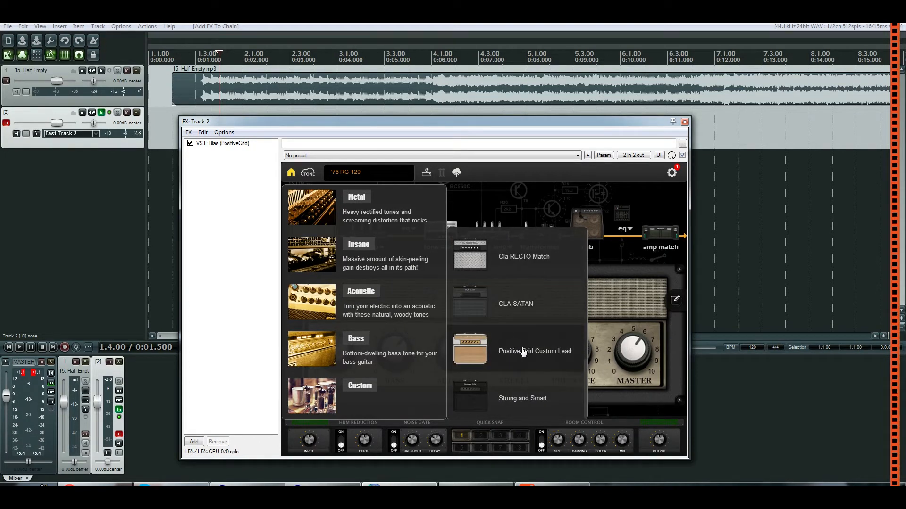
{"action": "left_click", "coordinate": [526, 389]}
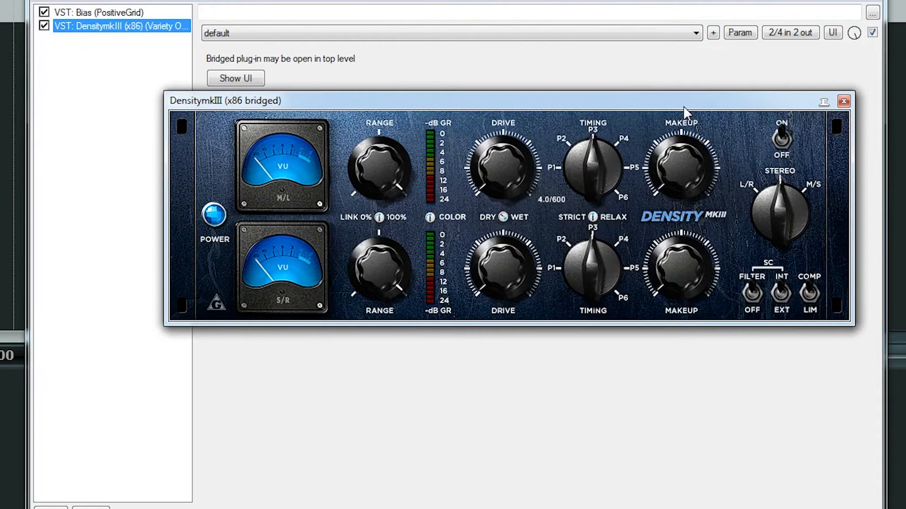
Load the non-lin amp preset in DensitymkIII, adjust its upper Drive knob and close the plug-in window.
{"action": "left_click", "coordinate": [362, 37]}
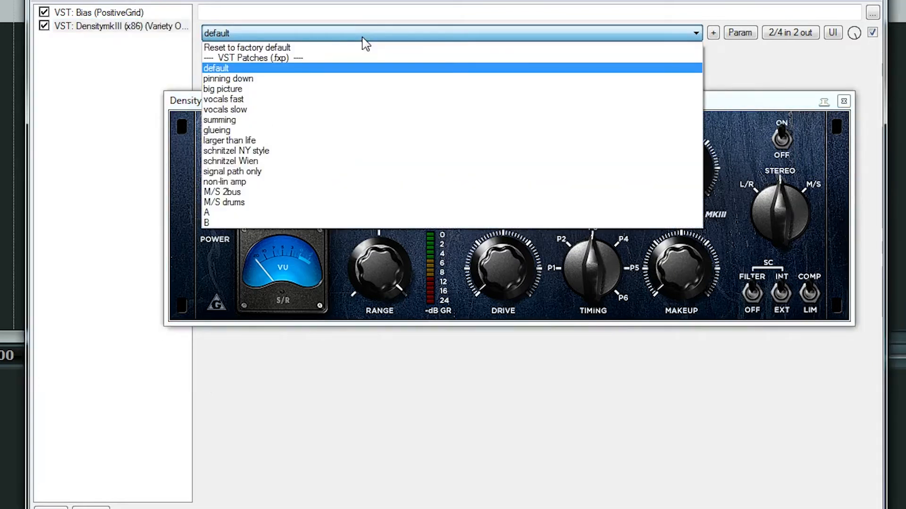
{"action": "left_click", "coordinate": [249, 181]}
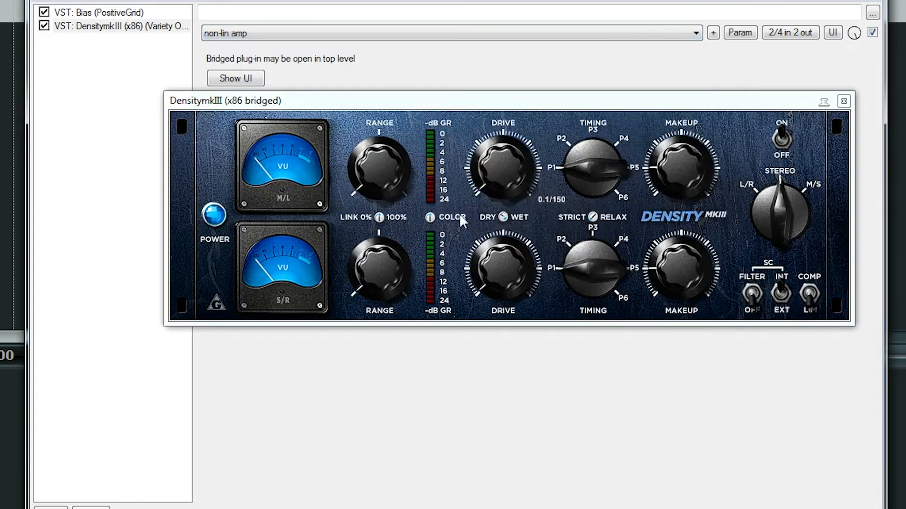
{"action": "left_click_drag", "start_coordinate": [514, 180], "coordinate": [514, 169]}
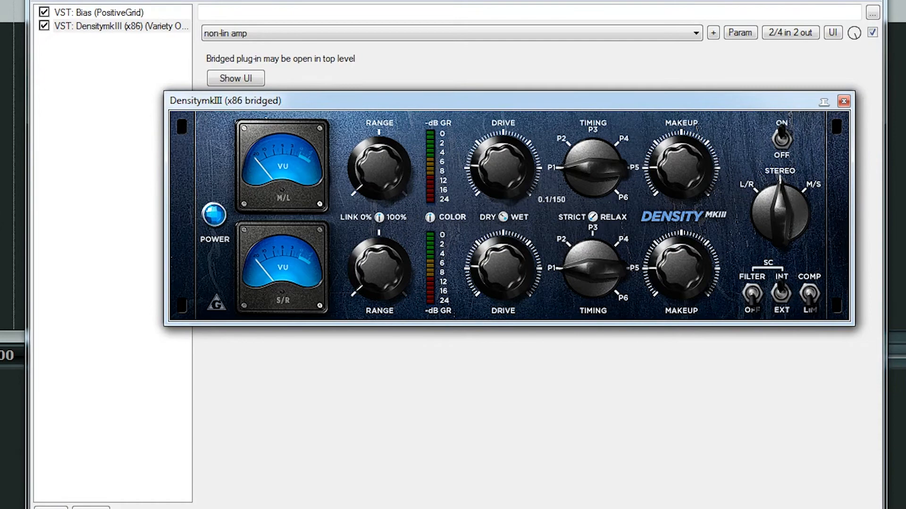
{"action": "left_click", "coordinate": [844, 102]}
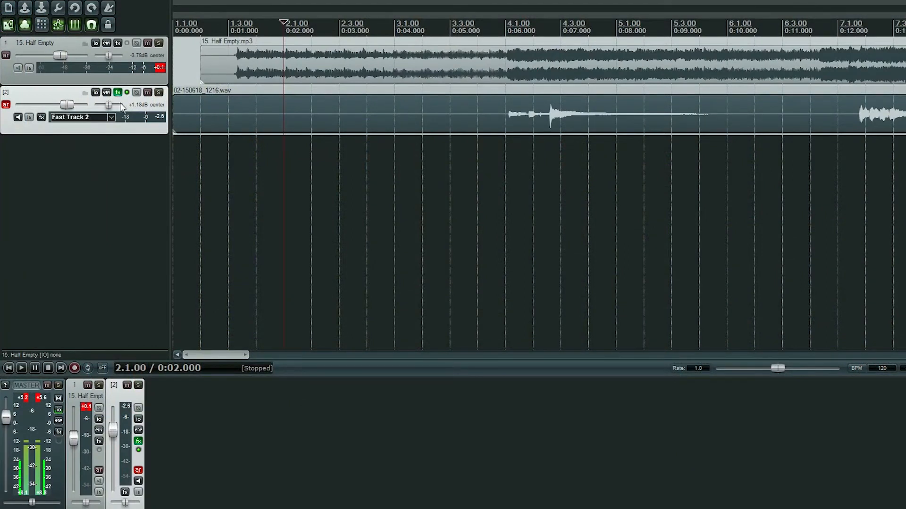
Trim the recorded guitar clip on track 2 to run from 4.1.00 to 88.1.00, and place the edit cursor at 7.1.00.
{"action": "left_click_drag", "start_coordinate": [184, 128], "coordinate": [506, 144]}
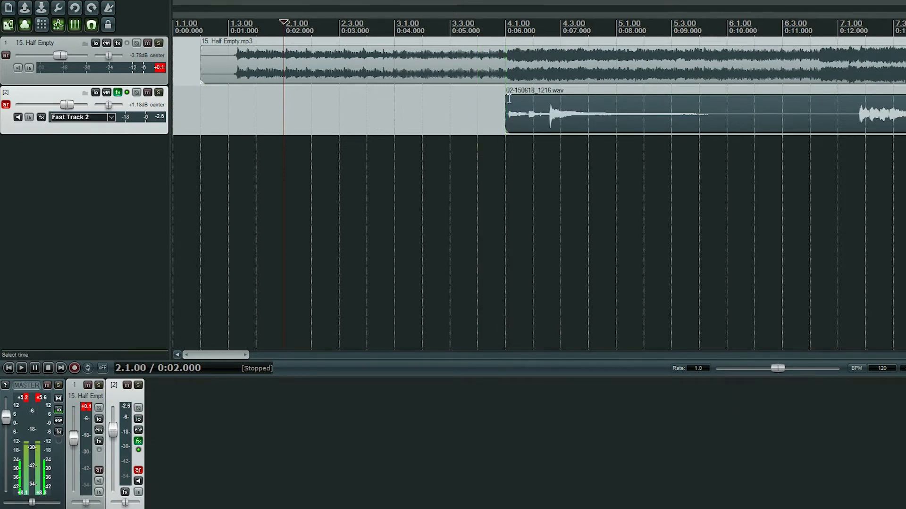
{"action": "left_click_drag", "start_coordinate": [513, 101], "coordinate": [515, 102]}
{"action": "left_click_drag", "start_coordinate": [218, 356], "coordinate": [903, 352]}
{"action": "left_click_drag", "start_coordinate": [904, 123], "coordinate": [526, 127]}
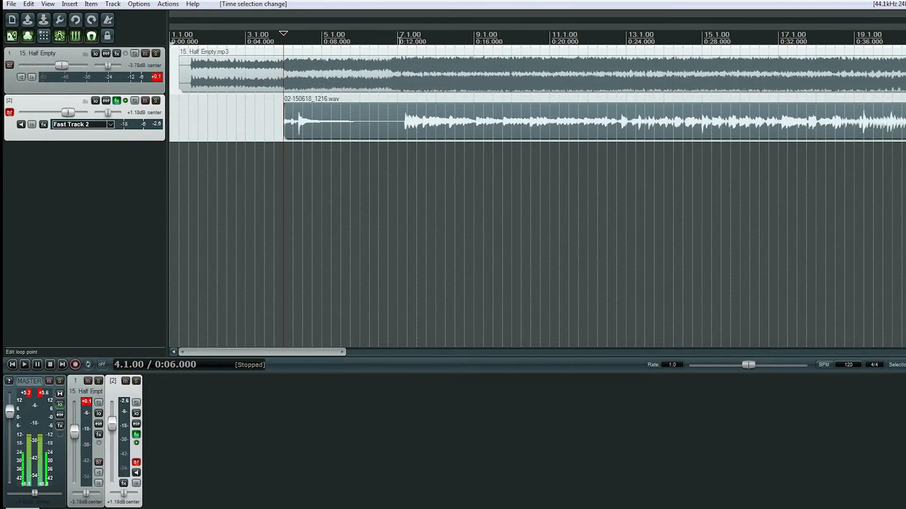
{"action": "left_click", "coordinate": [399, 38]}
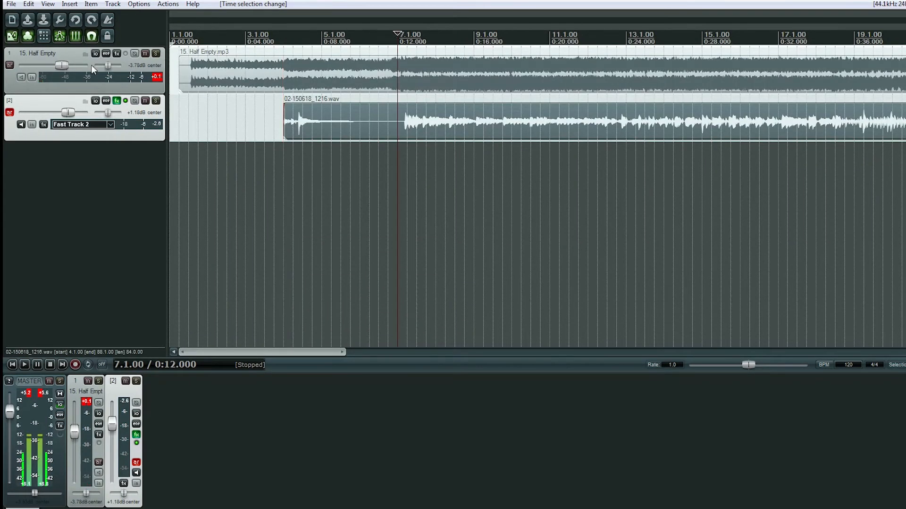
Add ReaEQ to the Half Empty track with band 2 at about 342 Hz and -6.2 dB, and lower the track volume to -8.81 dB.
{"action": "left_click", "coordinate": [117, 53]}
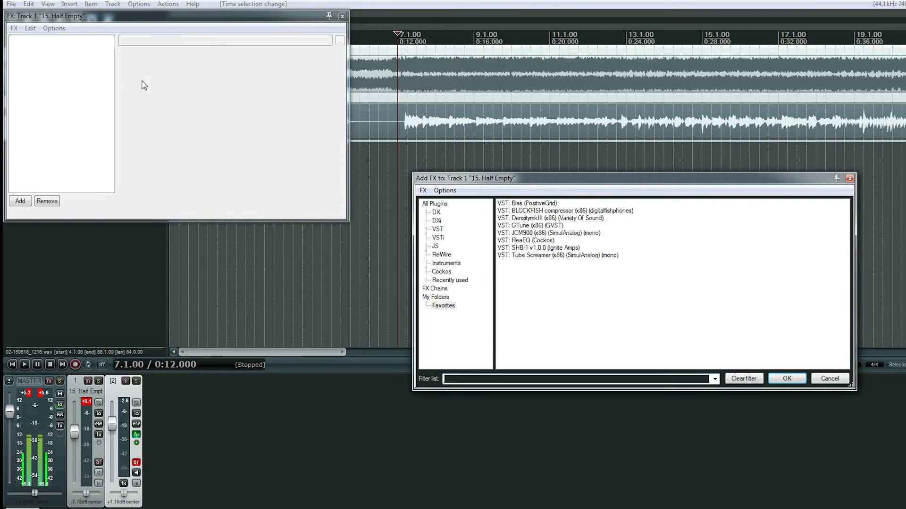
{"action": "double_click", "coordinate": [533, 241]}
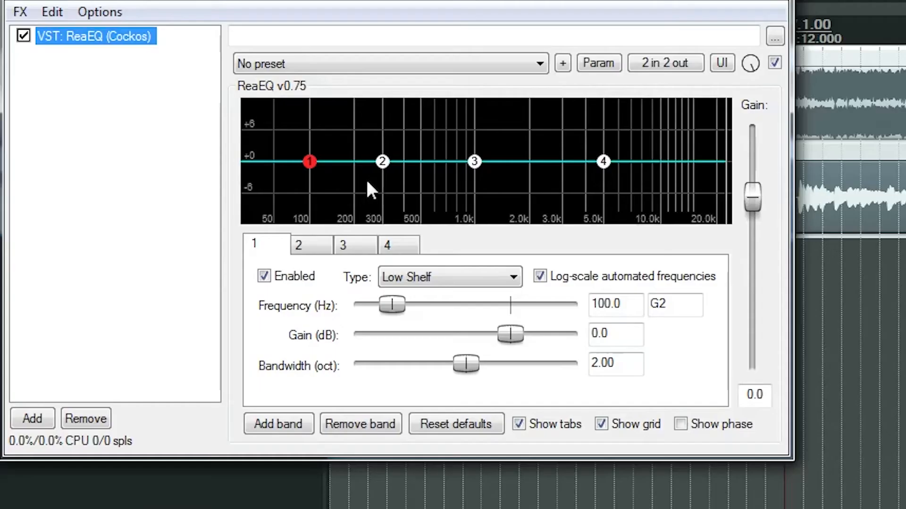
{"action": "left_click_drag", "start_coordinate": [382, 163], "coordinate": [399, 200]}
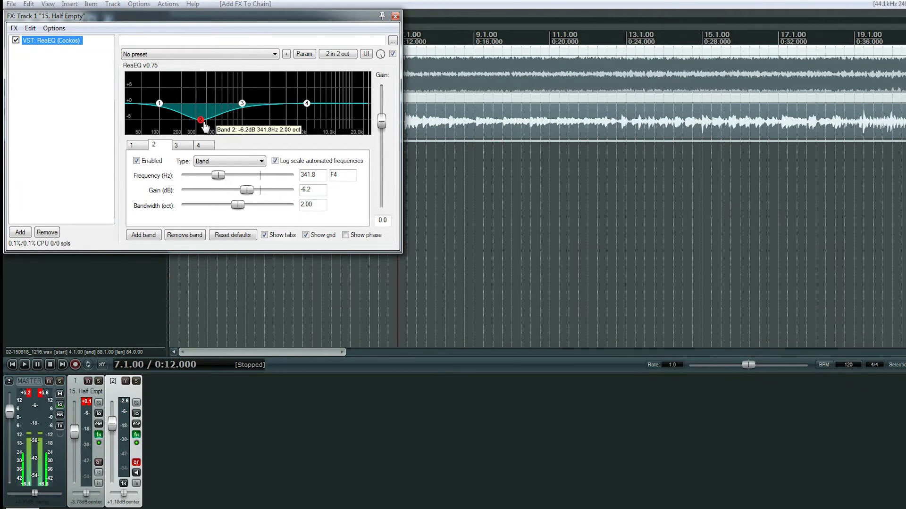
{"action": "left_click_drag", "start_coordinate": [203, 123], "coordinate": [203, 122]}
{"action": "left_click_drag", "start_coordinate": [341, 18], "coordinate": [429, 135]}
{"action": "left_click", "coordinate": [481, 133]}
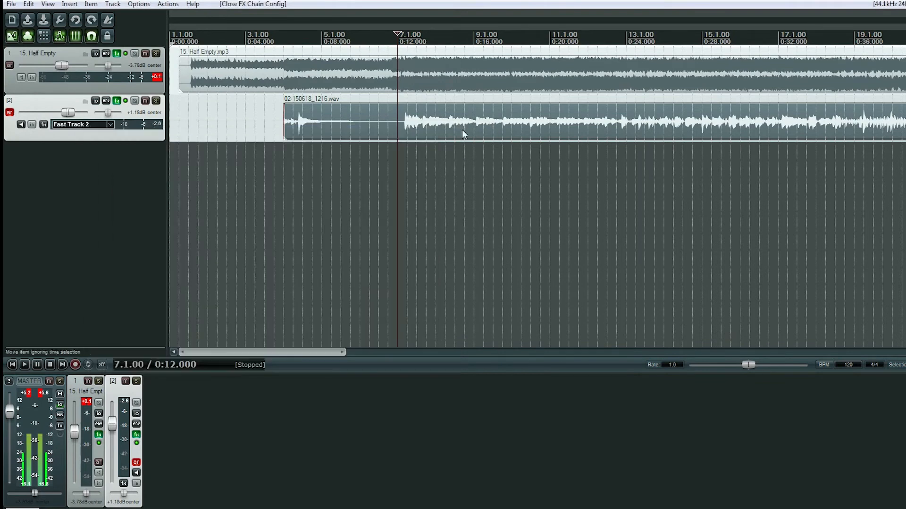
{"action": "left_click_drag", "start_coordinate": [62, 66], "coordinate": [58, 68]}
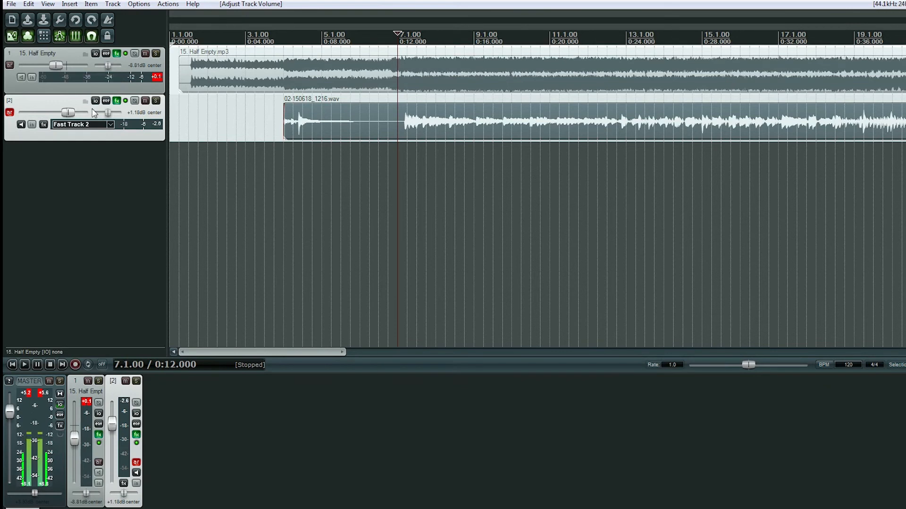
Add ReaEQ to the end of track 2's effects chain and load its stock - Basic 100 HPF preset.
{"action": "mouse_move", "coordinate": [67, 112]}
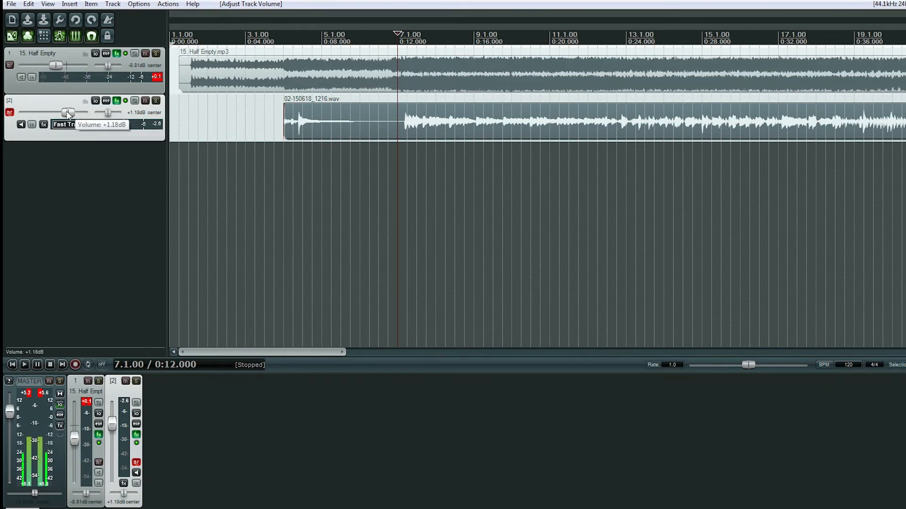
{"action": "left_click", "coordinate": [117, 101]}
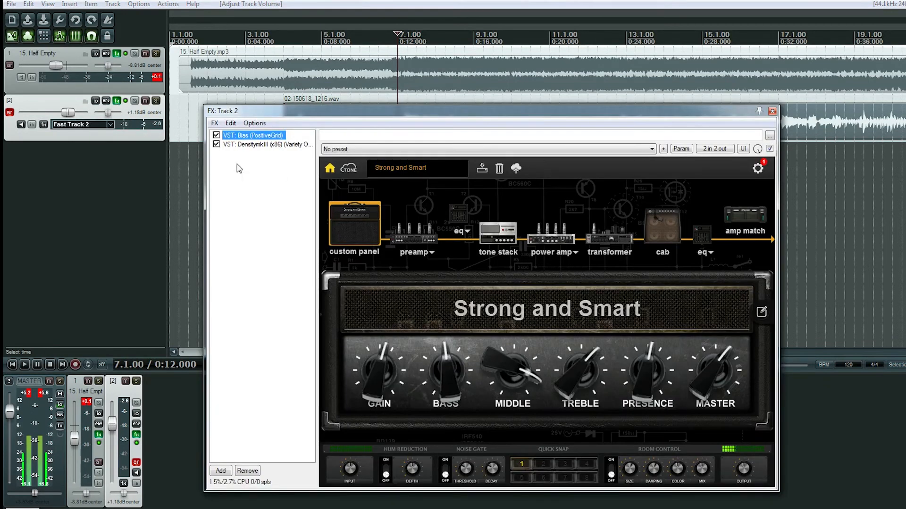
{"action": "left_click", "coordinate": [221, 471]}
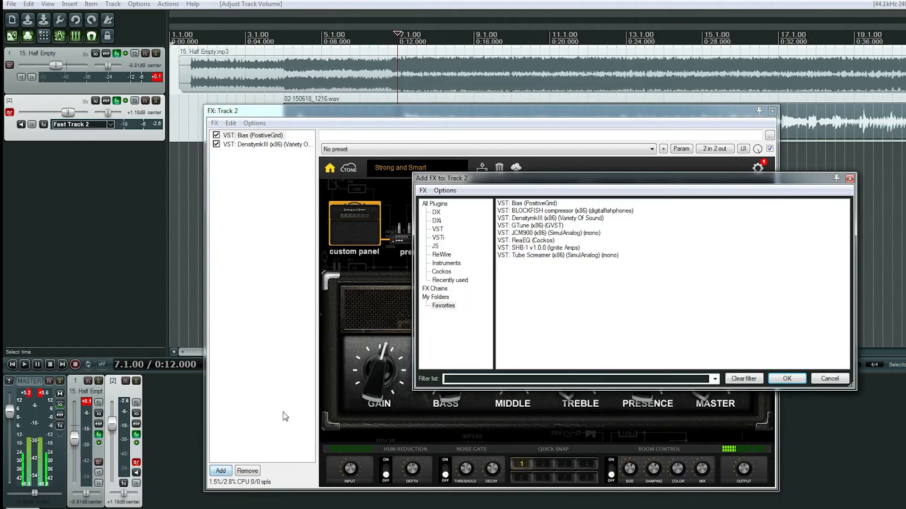
{"action": "double_click", "coordinate": [527, 241]}
{"action": "left_click", "coordinate": [370, 149]}
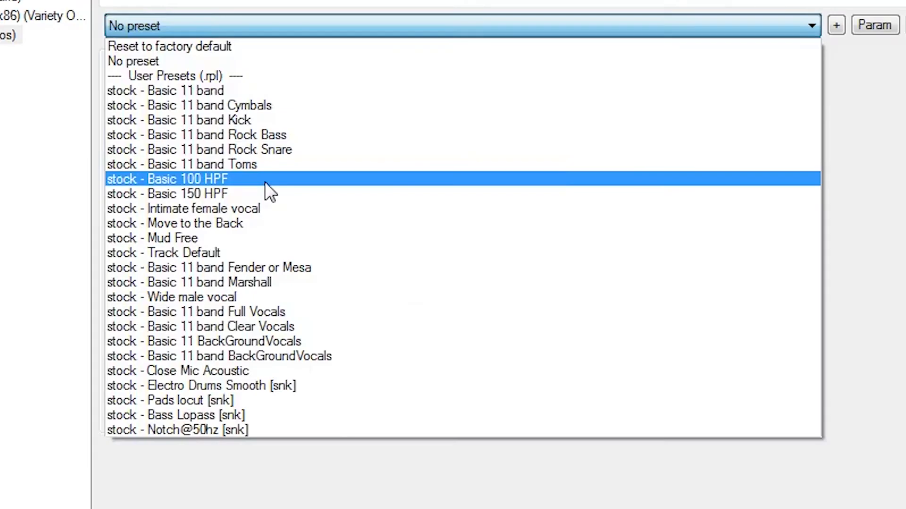
{"action": "left_click", "coordinate": [396, 221]}
{"action": "mouse_move", "coordinate": [191, 173]}
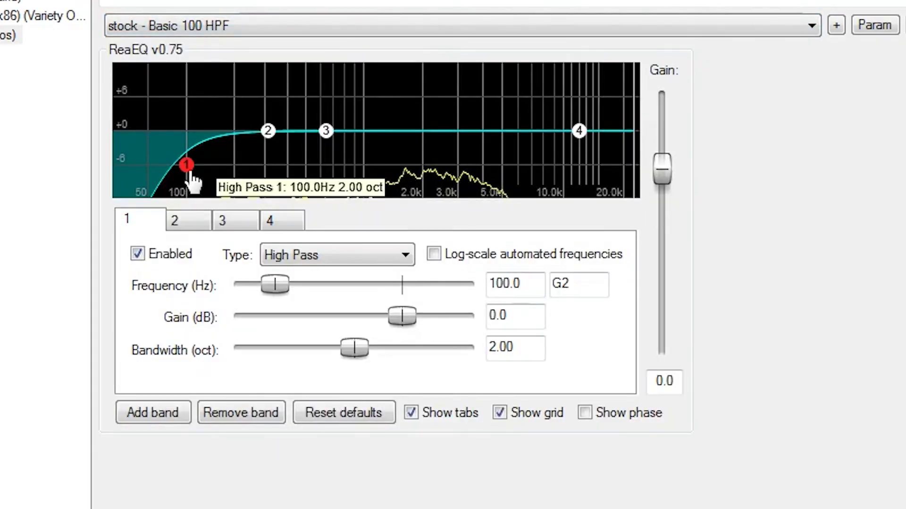
Lower the ReaEQ high-pass band to 81.5 Hz, close track 2's effects window and place the edit cursor near the guitar clip's start.
{"action": "left_click_drag", "start_coordinate": [191, 172], "coordinate": [180, 173]}
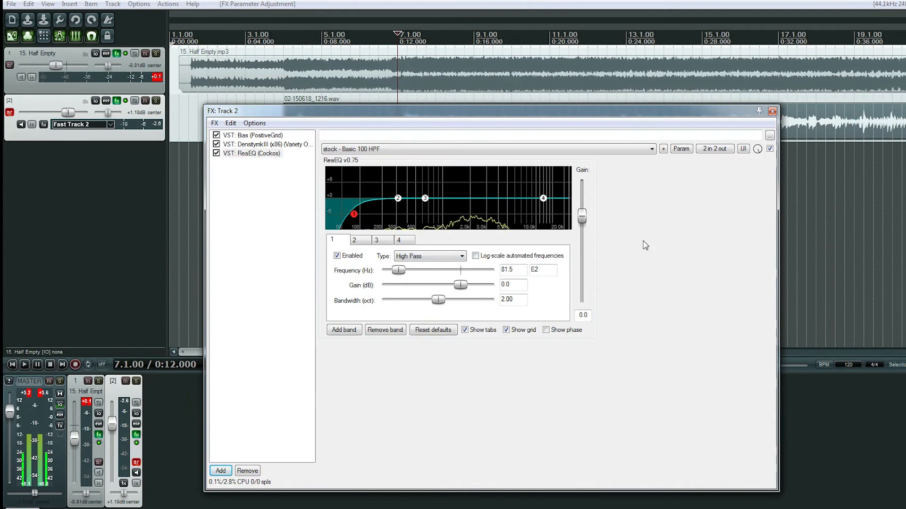
{"action": "left_click", "coordinate": [772, 111]}
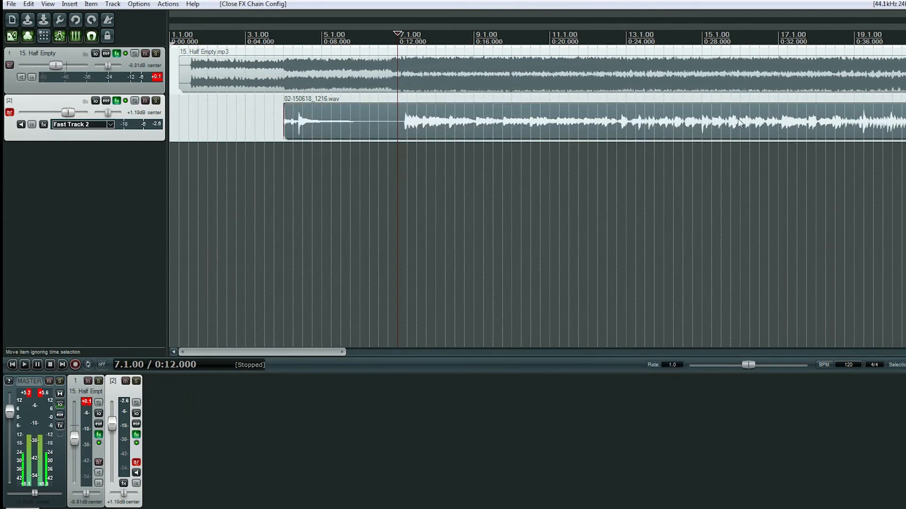
{"action": "left_click", "coordinate": [279, 41]}
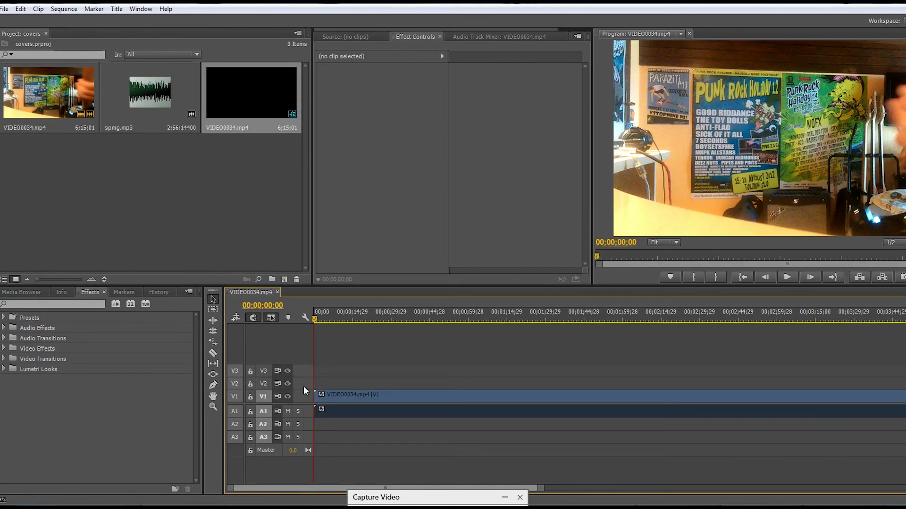
In Premiere Pro, expand the Audio 1 track to show its waveform and place spmg.mp3 on Audio 2 near the second take.
{"action": "left_click_drag", "start_coordinate": [309, 403], "coordinate": [312, 379]}
{"action": "double_click", "coordinate": [305, 387]}
{"action": "left_click_drag", "start_coordinate": [142, 101], "coordinate": [825, 426]}
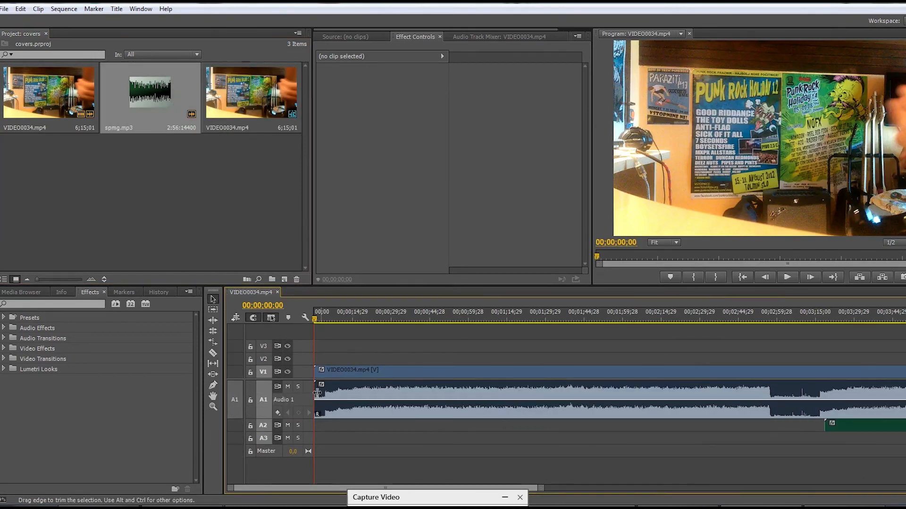
Expand Audio 2, cut VIDEO0034.mp4's start to just before the second take, and move both clips to the sequence start.
{"action": "double_click", "coordinate": [306, 426]}
{"action": "left_click_drag", "start_coordinate": [325, 398], "coordinate": [810, 399]}
{"action": "left_click_drag", "start_coordinate": [858, 387], "coordinate": [363, 386]}
{"action": "left_click_drag", "start_coordinate": [835, 438], "coordinate": [342, 437]}
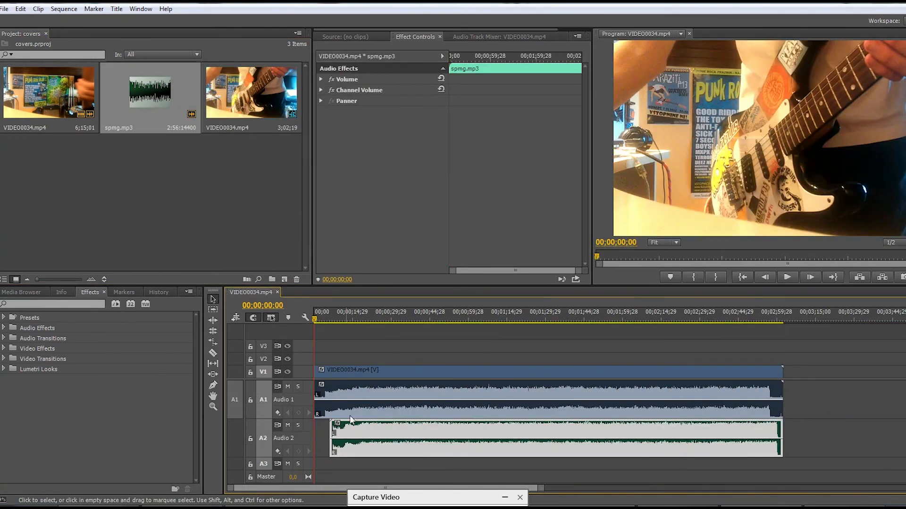
Align spmg.mp3's waveform on Audio 2 with the camera audio and play the sequence to check the sync.
{"action": "left_click", "coordinate": [324, 315]}
{"action": "scroll", "coordinate": [340, 427], "scroll_direction": "up", "scroll_amount": 8}
{"action": "scroll", "coordinate": [319, 428], "scroll_direction": "up", "scroll_amount": 8}
{"action": "left_click_drag", "start_coordinate": [688, 439], "coordinate": [552, 431]}
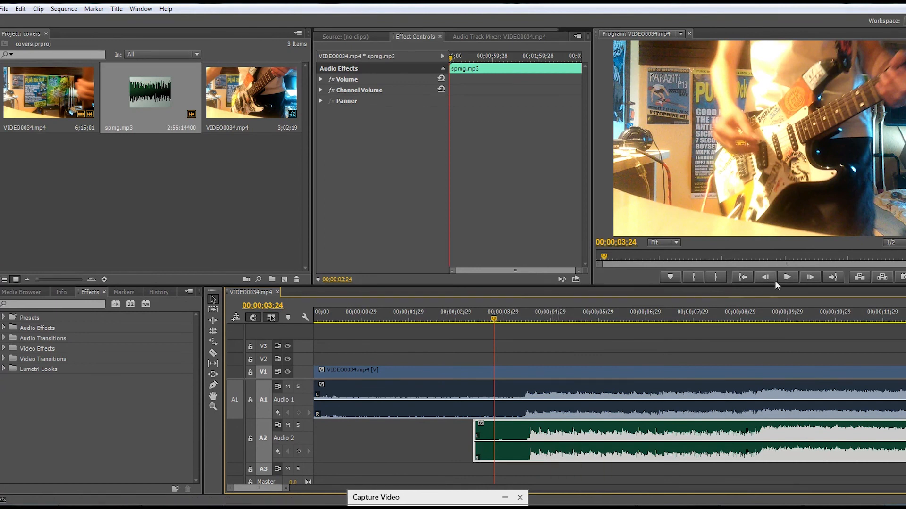
{"action": "key", "text": "space"}
{"action": "left_click", "coordinate": [657, 320]}
{"action": "left_click", "coordinate": [787, 278]}
{"action": "left_click", "coordinate": [787, 278]}
Trim the starts of VIDEO0034.mp4 and spmg.mp3 to the same point just before the music begins.
{"action": "left_click_drag", "start_coordinate": [316, 395], "coordinate": [519, 395]}
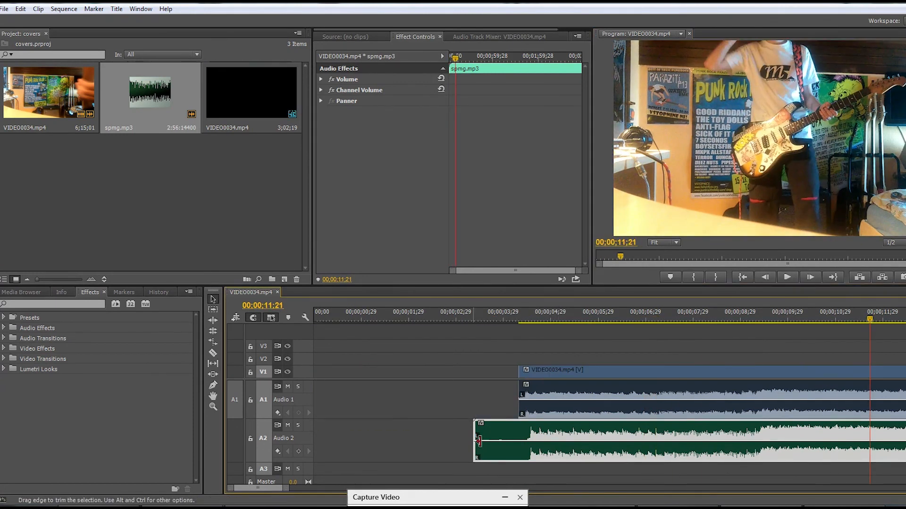
{"action": "left_click_drag", "start_coordinate": [476, 439], "coordinate": [519, 439]}
Keyframe the video clip's opacity from 0% at its start to 100% about five seconds in, and preview the fade-in.
{"action": "left_click", "coordinate": [748, 319]}
{"action": "left_click", "coordinate": [687, 375]}
{"action": "left_click", "coordinate": [421, 101]}
{"action": "left_click", "coordinate": [519, 319]}
{"action": "left_click", "coordinate": [420, 101]}
{"action": "left_click_drag", "start_coordinate": [390, 101], "coordinate": [340, 101]}
{"action": "left_click", "coordinate": [787, 277]}
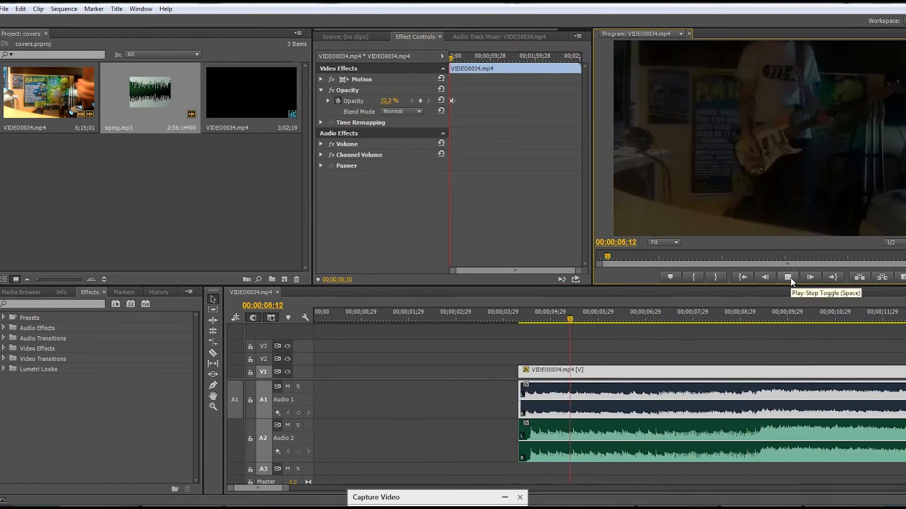
{"action": "left_click", "coordinate": [787, 277]}
Mute the camera audio on Audio 1, minimize the Capture Video window and skim through the video.
{"action": "left_click", "coordinate": [287, 386]}
{"action": "left_click", "coordinate": [505, 498]}
{"action": "left_click_drag", "start_coordinate": [253, 488], "coordinate": [257, 488]}
{"action": "left_click_drag", "start_coordinate": [439, 318], "coordinate": [486, 318]}
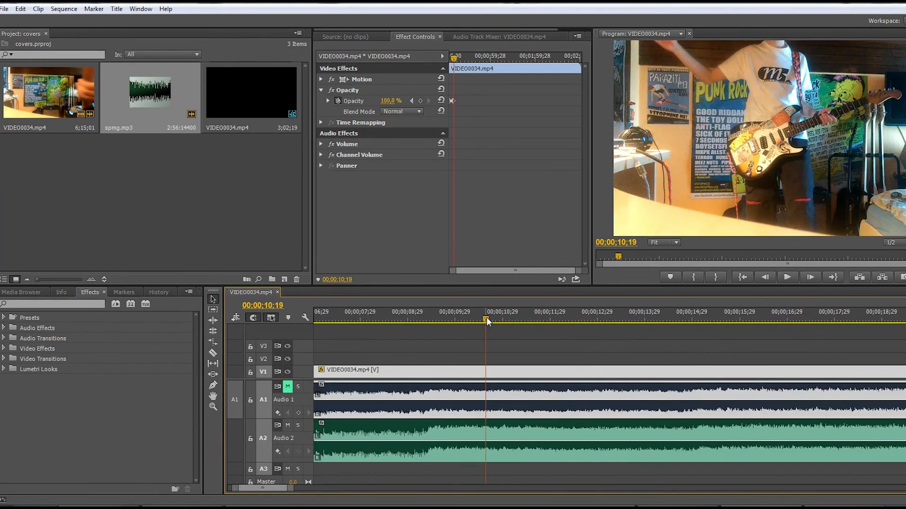
{"action": "left_click_drag", "start_coordinate": [274, 487], "coordinate": [277, 496]}
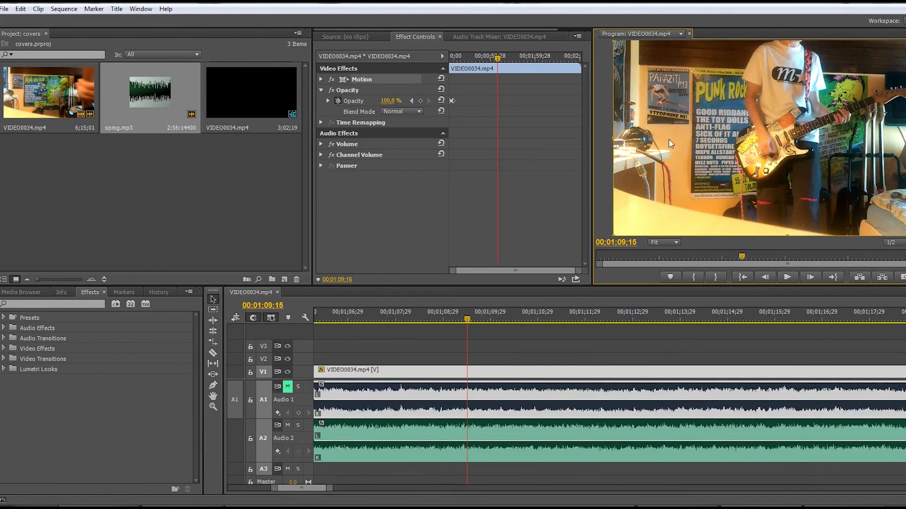
Trim the ends of VIDEO0034.mp4 and spmg.mp3 to the same point near 2;57;23, and play back the ending.
{"action": "left_click_drag", "start_coordinate": [324, 488], "coordinate": [393, 488]}
{"action": "left_click_drag", "start_coordinate": [800, 401], "coordinate": [576, 403]}
{"action": "left_click", "coordinate": [646, 436]}
{"action": "left_click_drag", "start_coordinate": [660, 438], "coordinate": [576, 437]}
{"action": "left_click", "coordinate": [538, 316]}
{"action": "left_click", "coordinate": [788, 277]}
{"action": "left_click", "coordinate": [787, 277]}
Shorten the video clip's end by about 19 frames, preview the ending and return the playhead to 00;00;34;12.
{"action": "left_click_drag", "start_coordinate": [576, 399], "coordinate": [546, 399]}
{"action": "left_click", "coordinate": [537, 317]}
{"action": "left_click", "coordinate": [787, 277]}
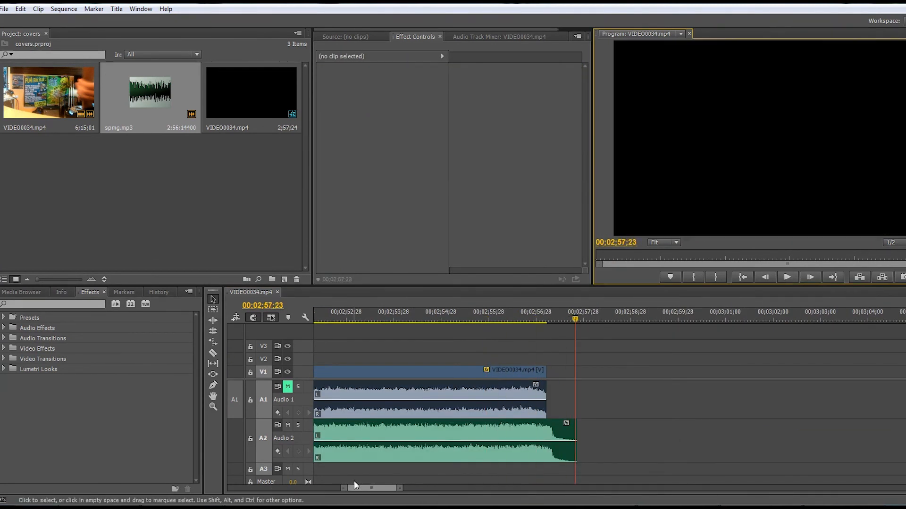
{"action": "left_click_drag", "start_coordinate": [354, 487], "coordinate": [261, 487]}
{"action": "left_click", "coordinate": [468, 319]}
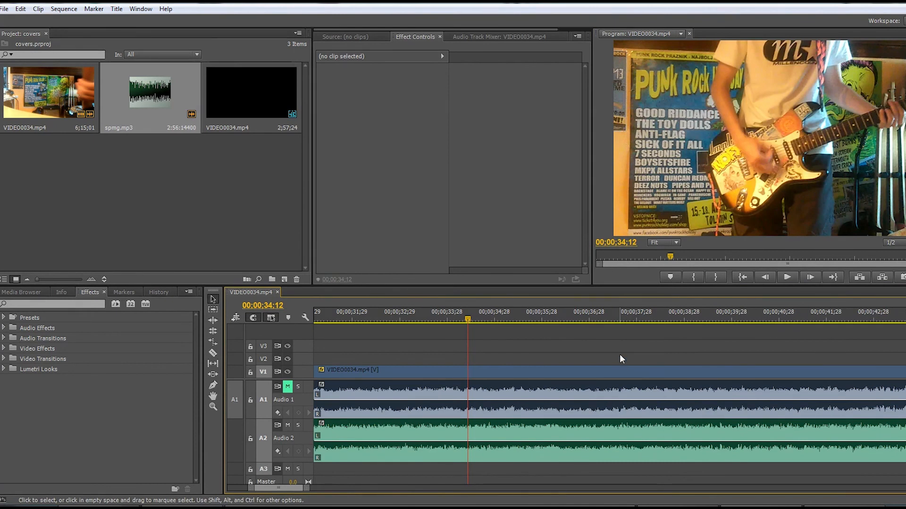